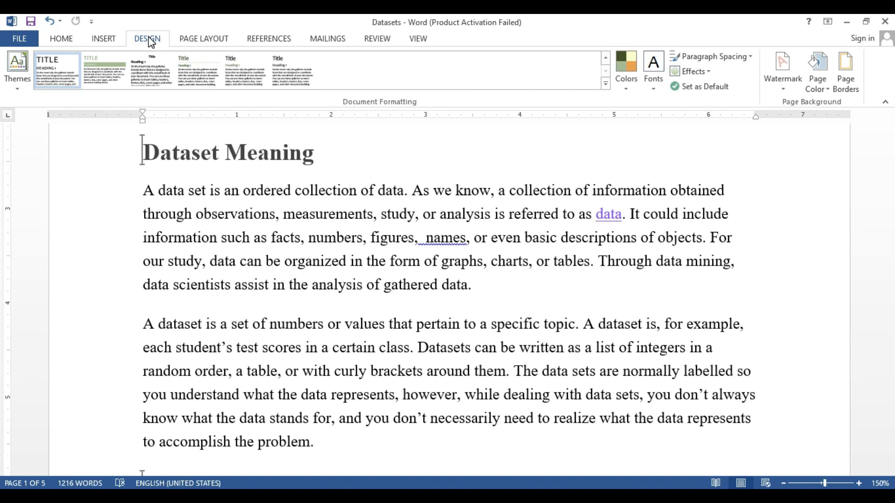
# Apply the diagonal DO NOT COPY 1 watermark from the Watermark gallery
pyautogui.click(774, 80)
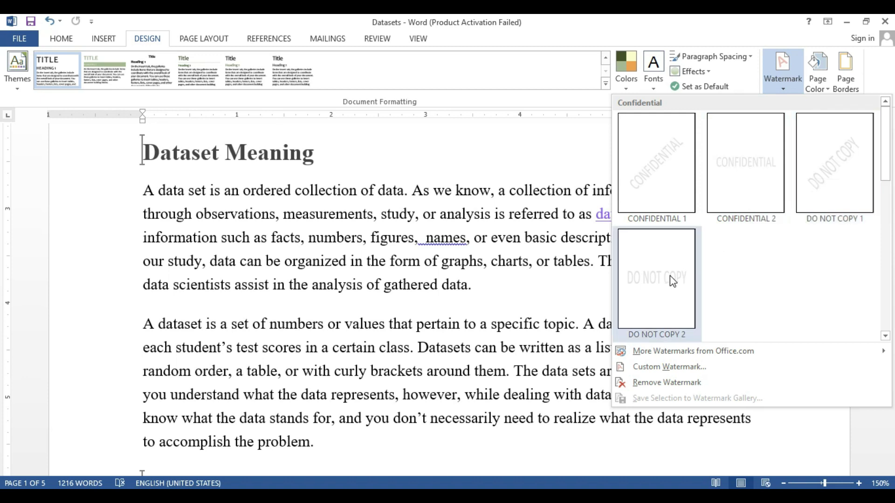
pyautogui.click(840, 173)
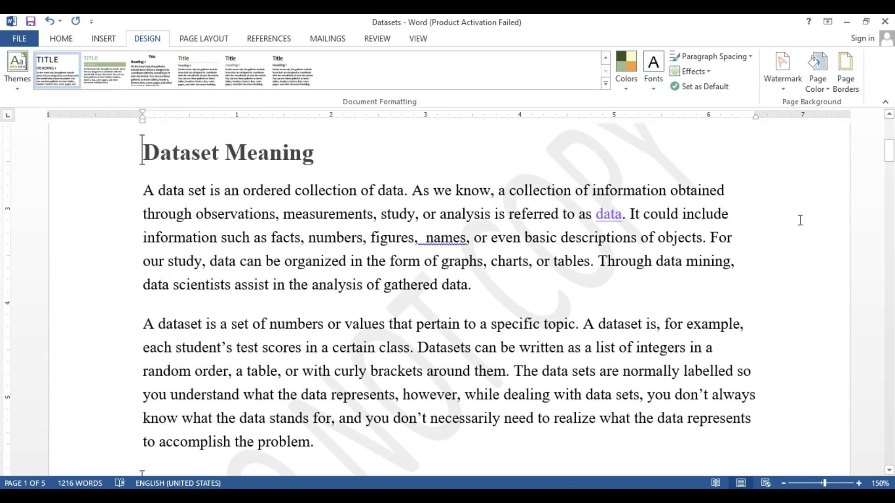
pyautogui.moveTo(890, 160)
pyautogui.mouseDown()
pyautogui.moveTo(890, 173)
pyautogui.moveTo(890, 161)
pyautogui.mouseUp()
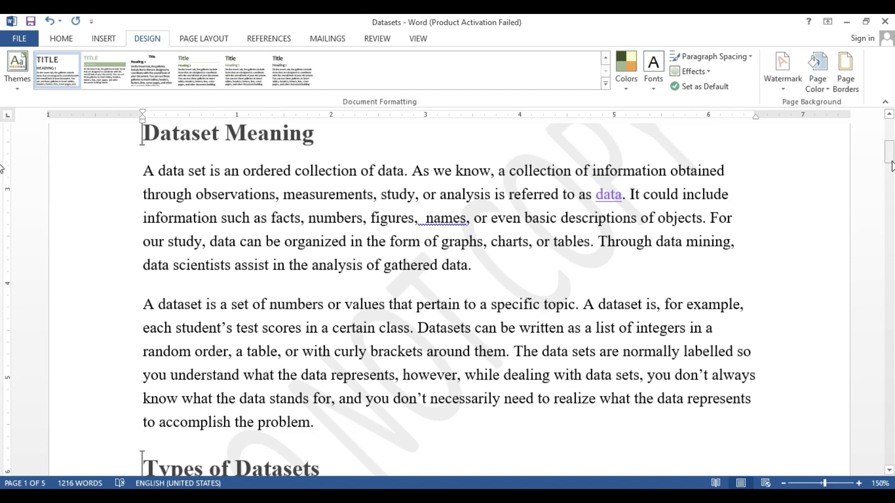
pyautogui.moveTo(890, 161)
pyautogui.mouseDown()
pyautogui.moveTo(890, 174)
pyautogui.moveTo(891, 164)
pyautogui.mouseUp()
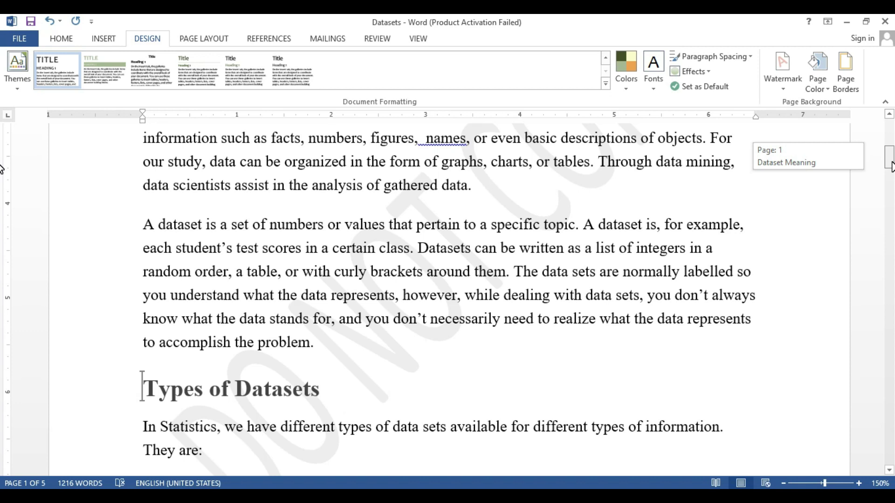
pyautogui.moveTo(890, 164); pyautogui.dragTo(890, 162)
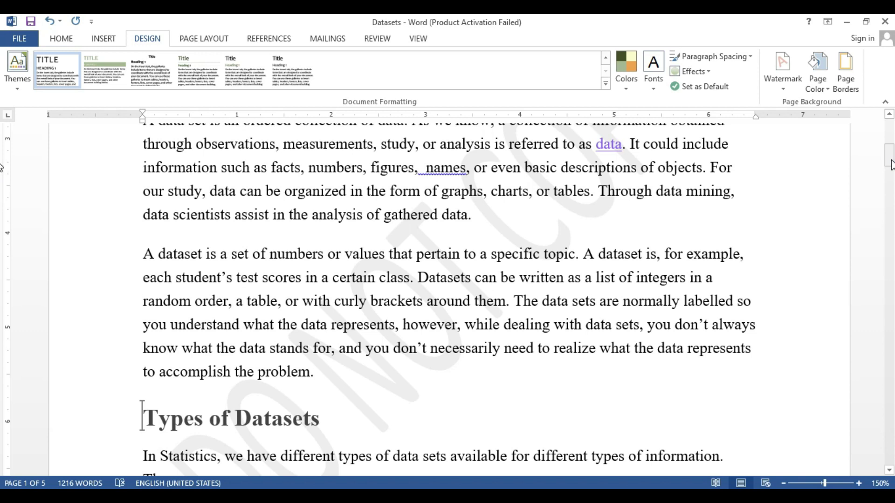
# Set a custom picture watermark using pic.PNG, working offline to browse the file
pyautogui.click(785, 92)
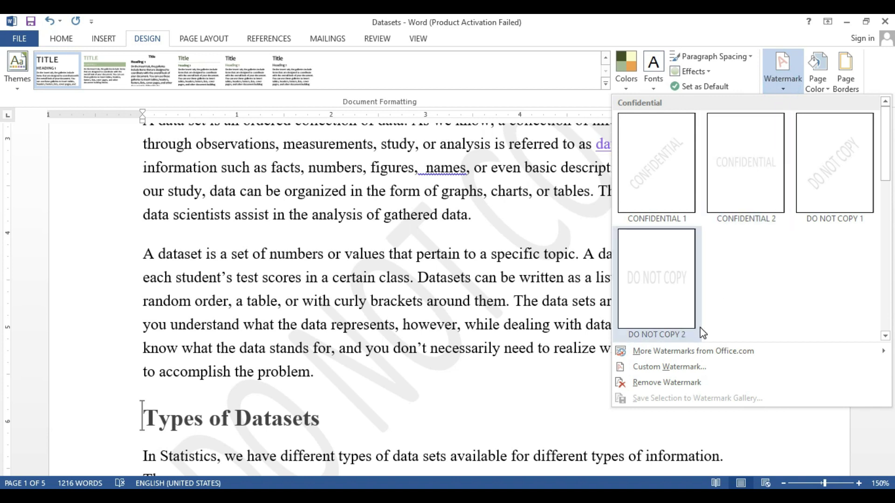
pyautogui.click(671, 367)
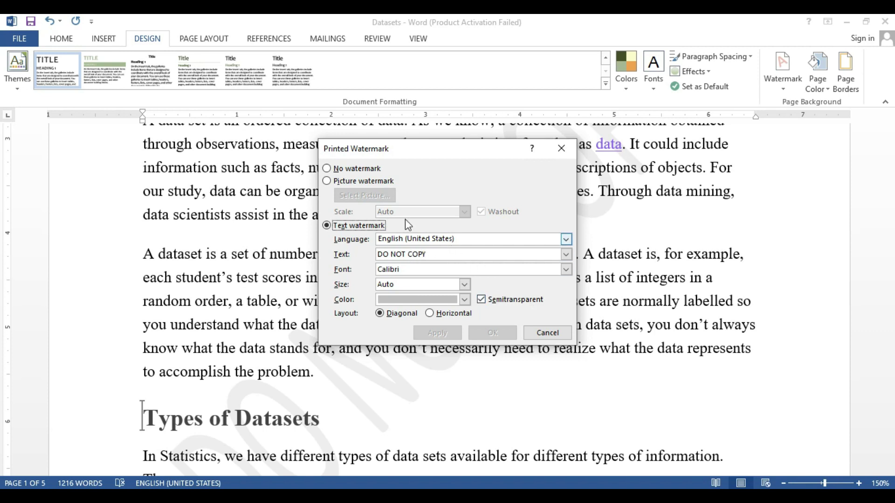
pyautogui.click(328, 171)
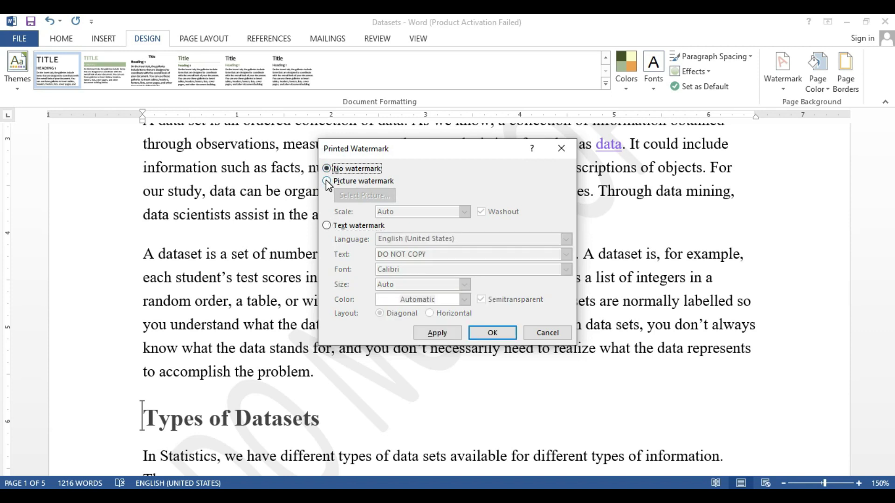
pyautogui.click(327, 182)
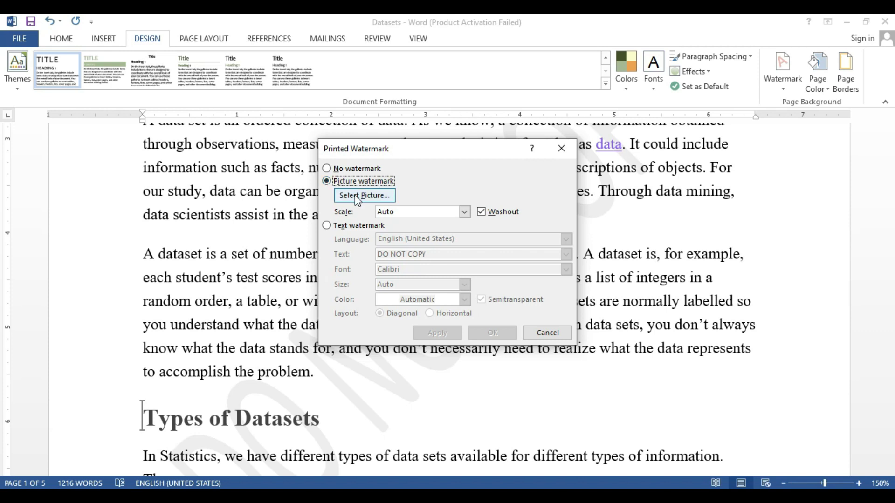
pyautogui.click(355, 194)
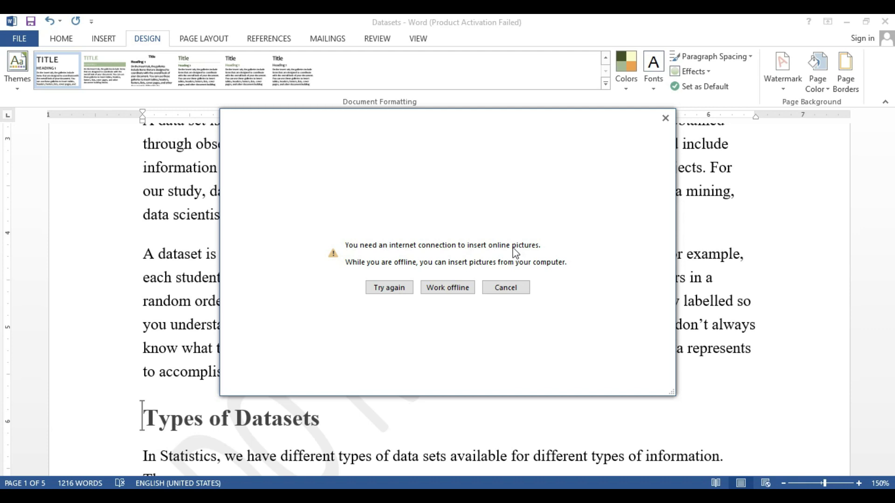
pyautogui.click(448, 287)
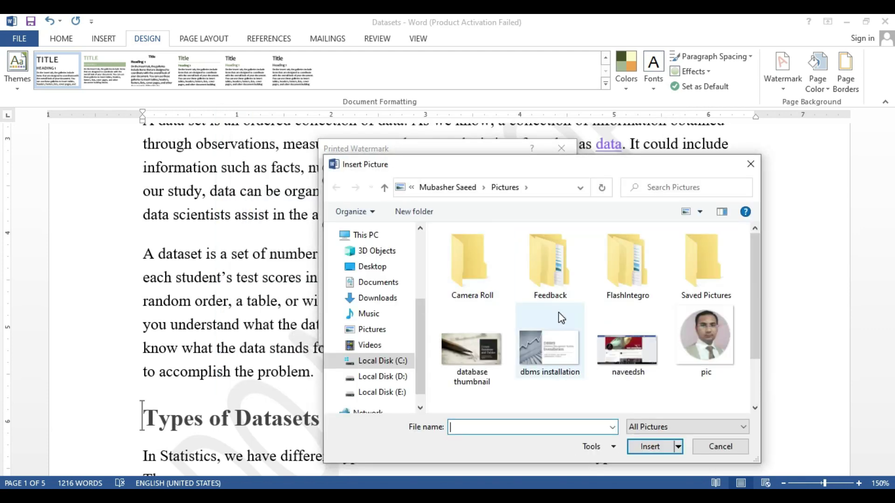
pyautogui.click(700, 334)
pyautogui.click(652, 448)
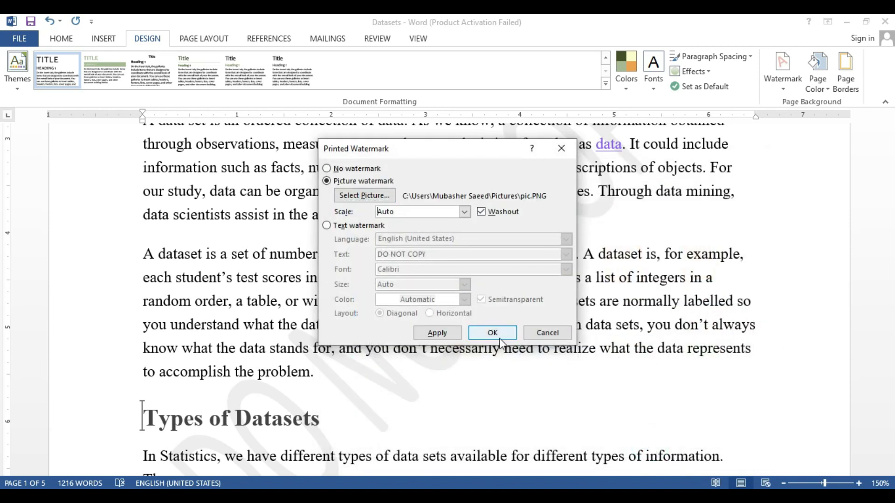
pyautogui.click(492, 333)
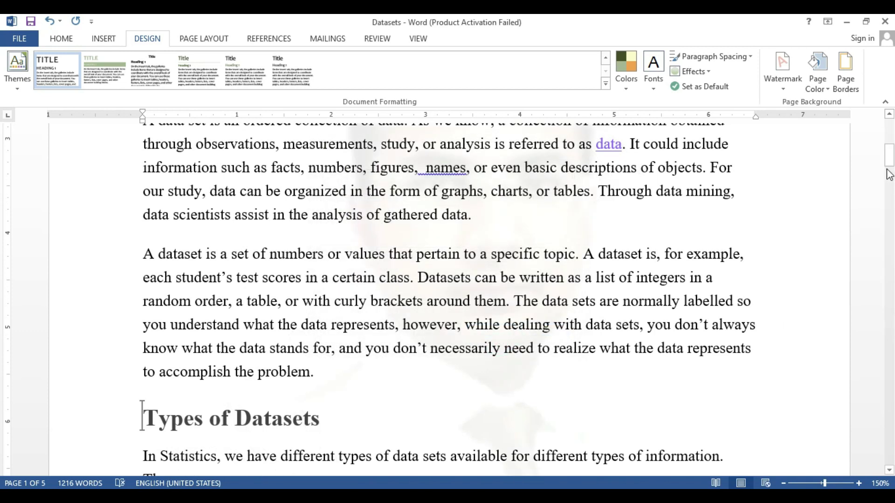
pyautogui.moveTo(890, 163); pyautogui.dragTo(890, 150)
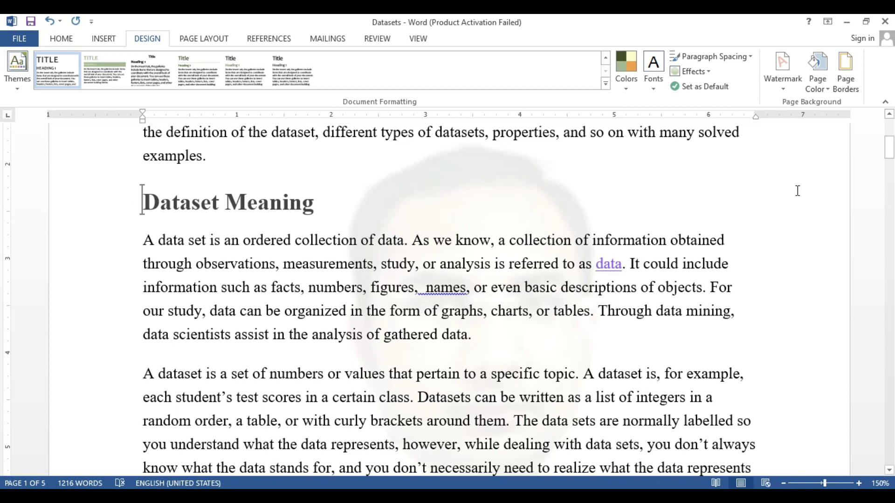
# Switch the custom watermark to a text watermark reading a person's name
pyautogui.click(784, 84)
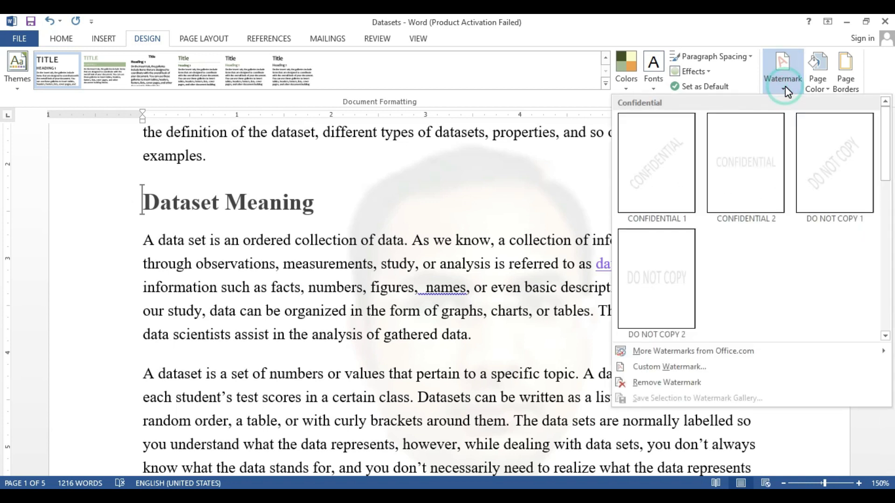
pyautogui.click(665, 368)
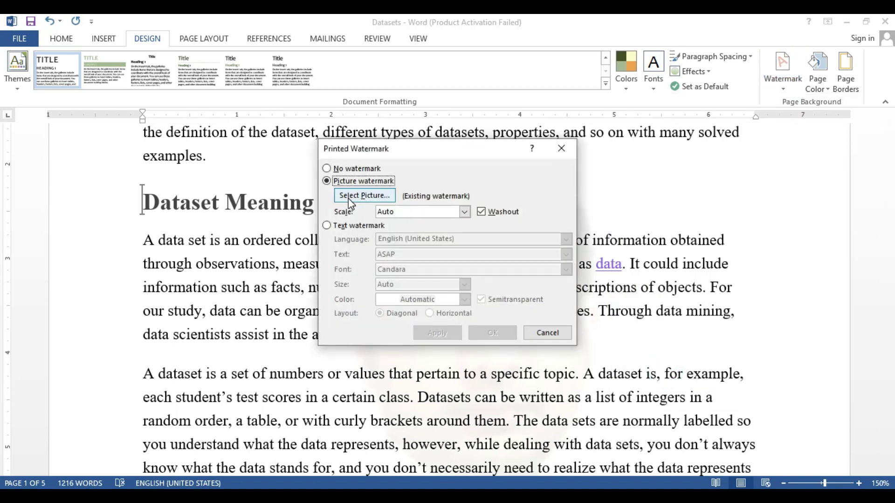
pyautogui.click(341, 171)
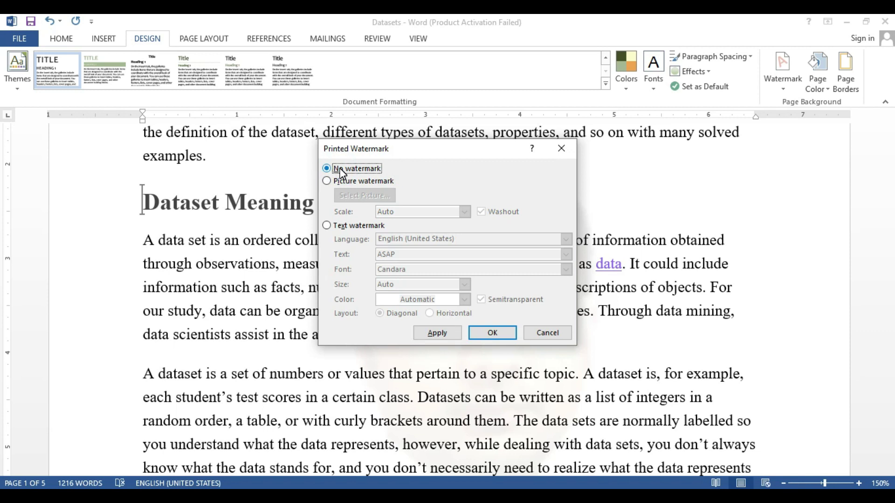
pyautogui.click(327, 225)
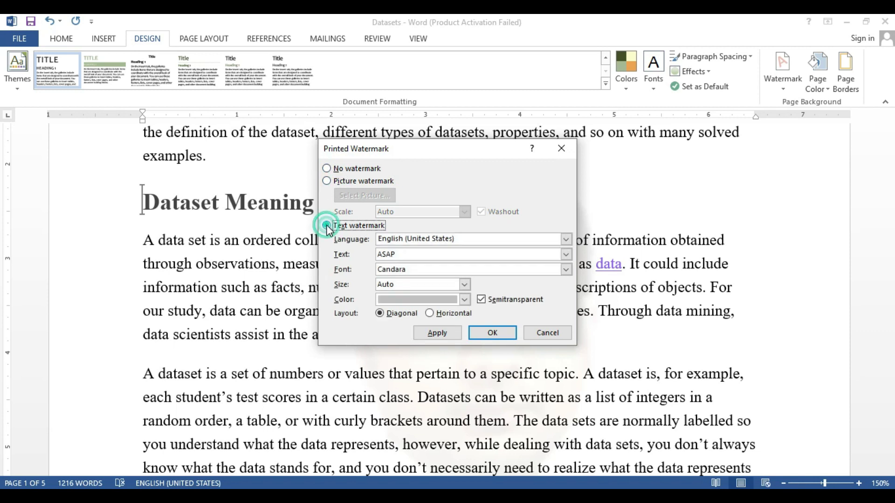
pyautogui.click(402, 254)
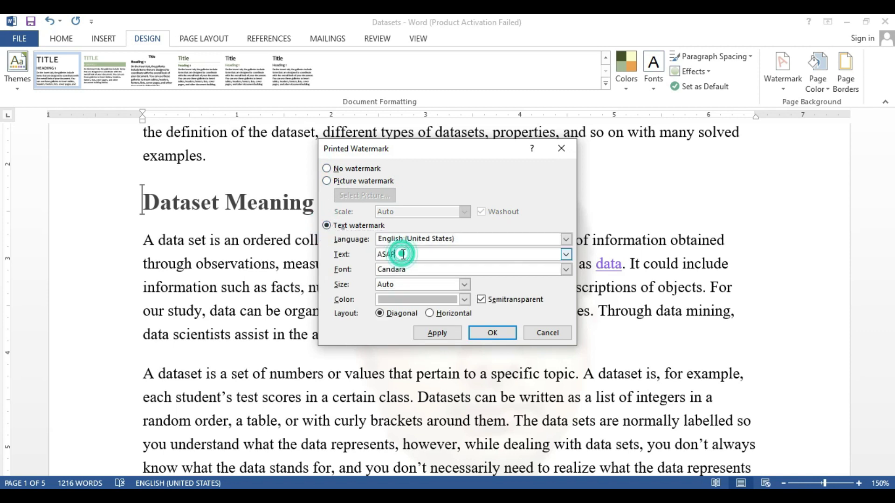
pyautogui.press('BackSpace')
pyautogui.press('BackSpace')
pyautogui.press('BackSpace')
pyautogui.press('BackSpace')
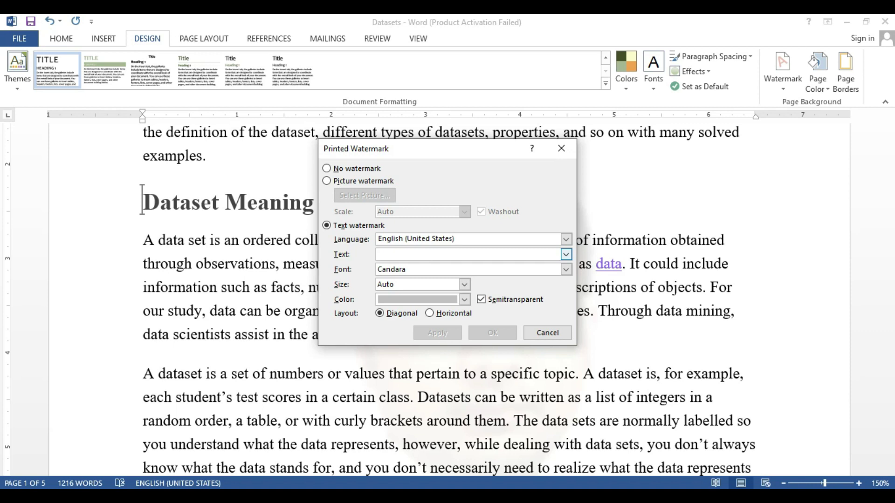
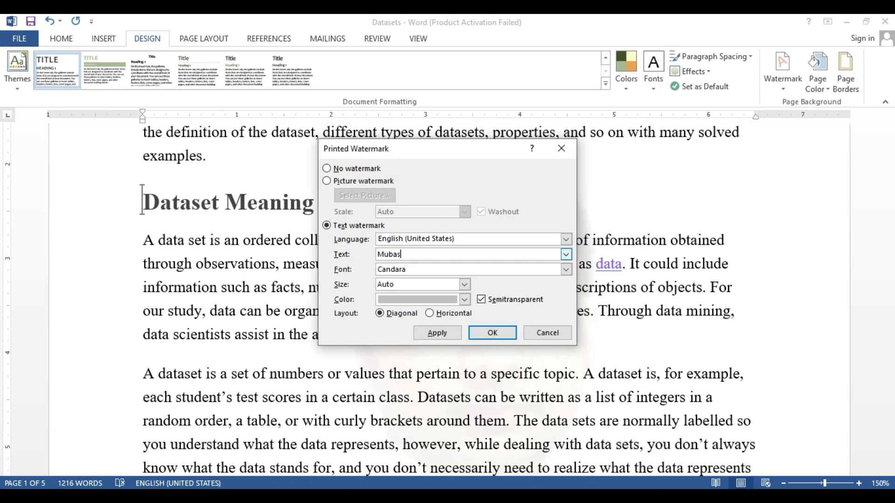
# Format the text watermark as Candara, Auto size, light orange and diagonal, then confirm
pyautogui.click(566, 270)
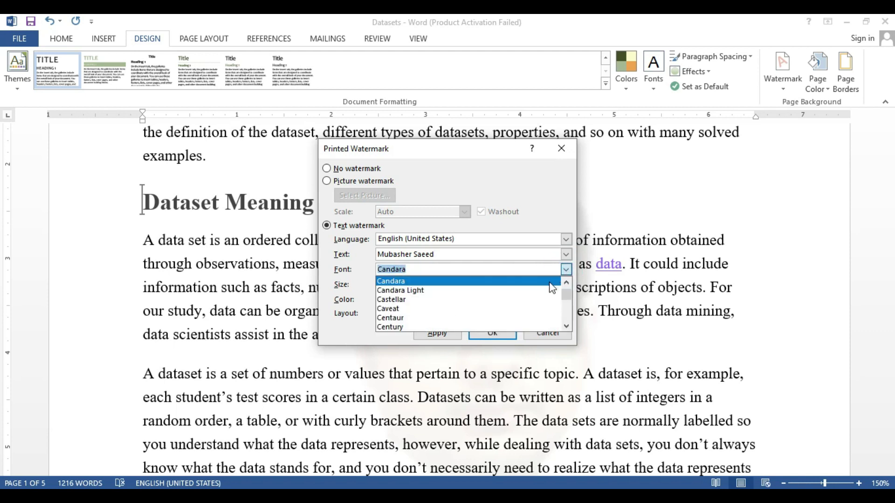
pyautogui.click(529, 284)
pyautogui.click(465, 285)
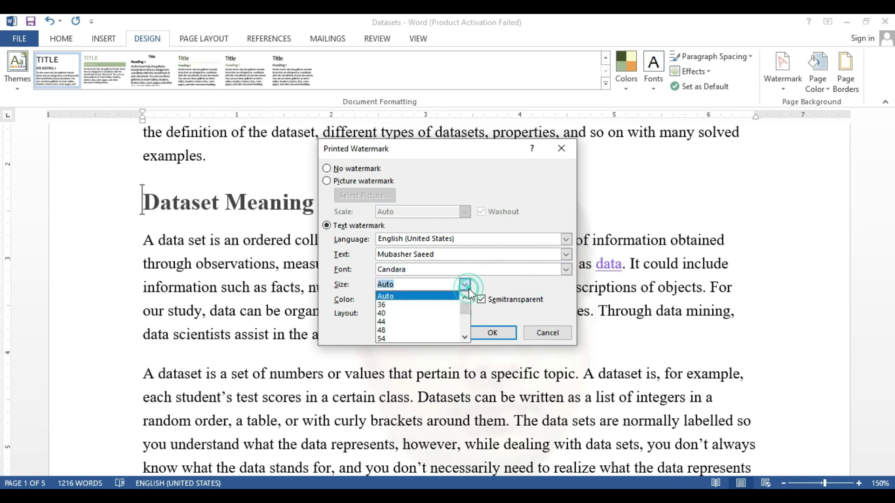
pyautogui.click(432, 295)
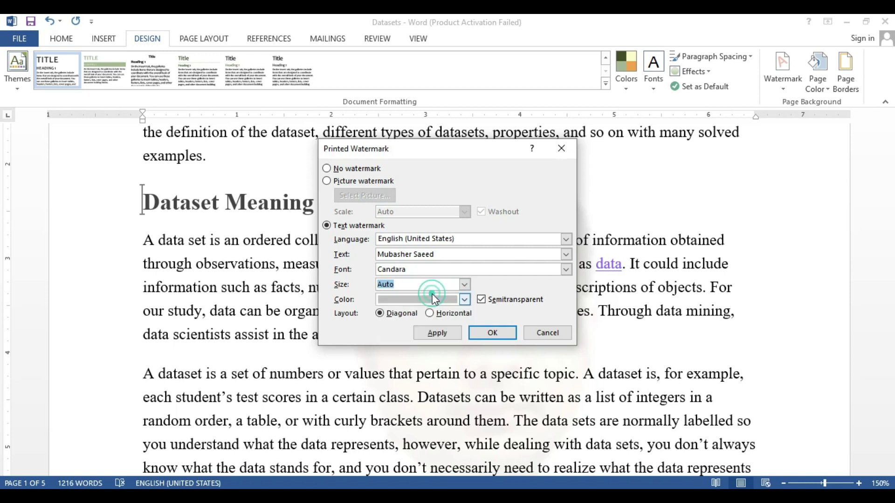
pyautogui.click(464, 300)
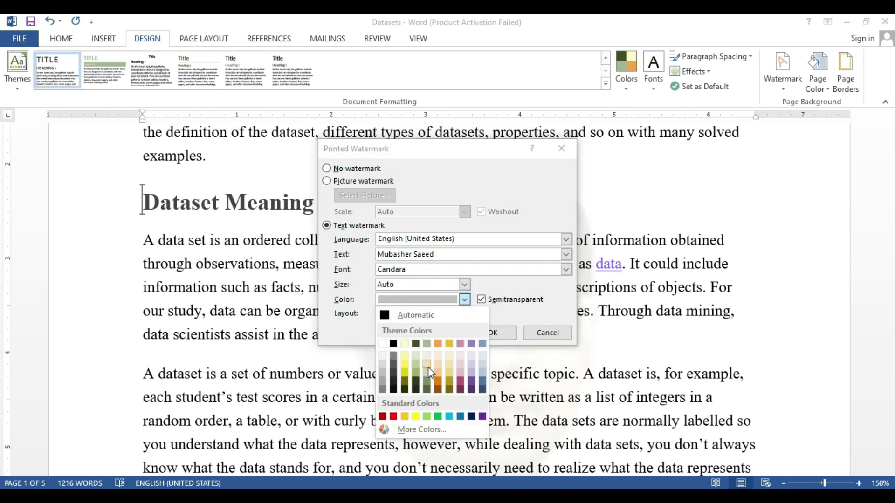
pyautogui.click(427, 380)
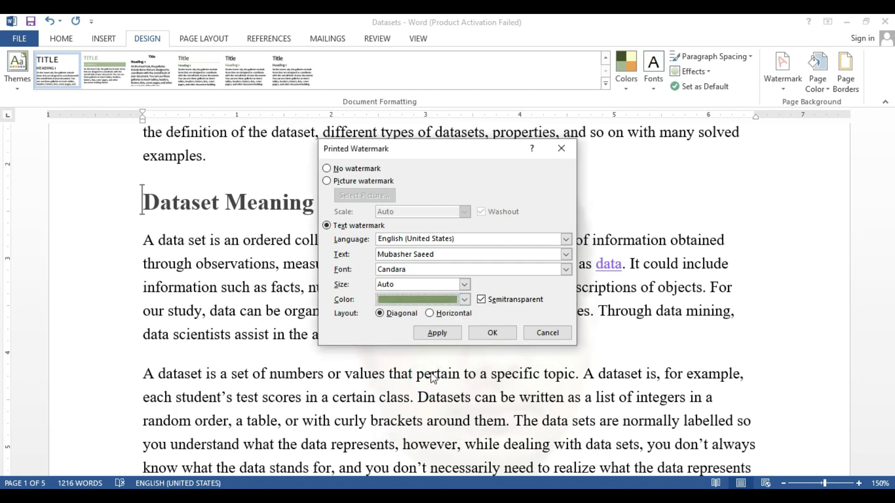
pyautogui.click(464, 300)
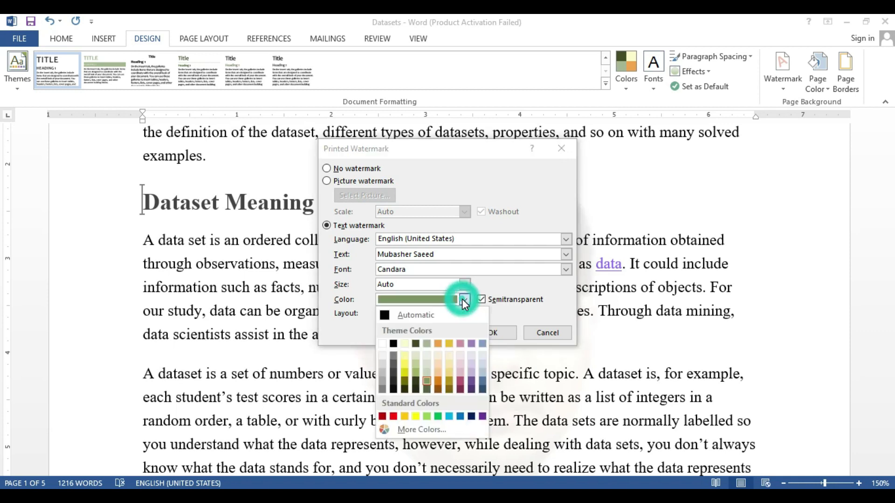
pyautogui.click(438, 374)
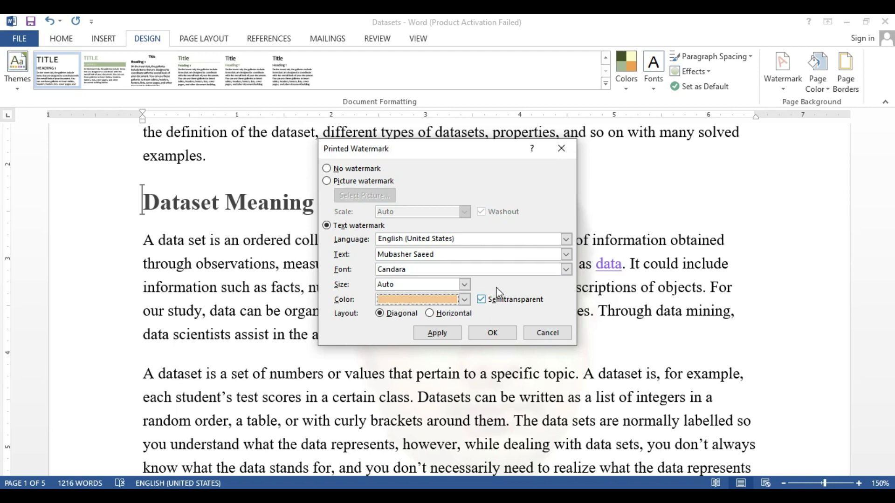
pyautogui.click(430, 314)
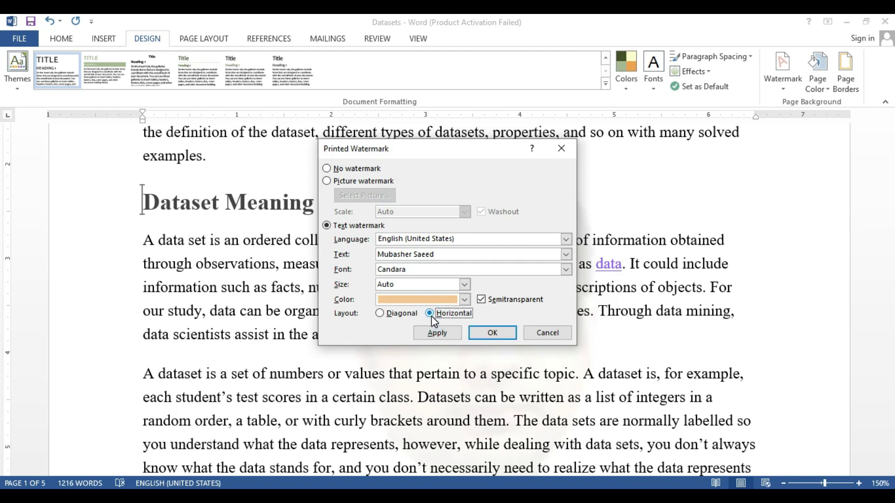
pyautogui.click(384, 316)
pyautogui.click(497, 333)
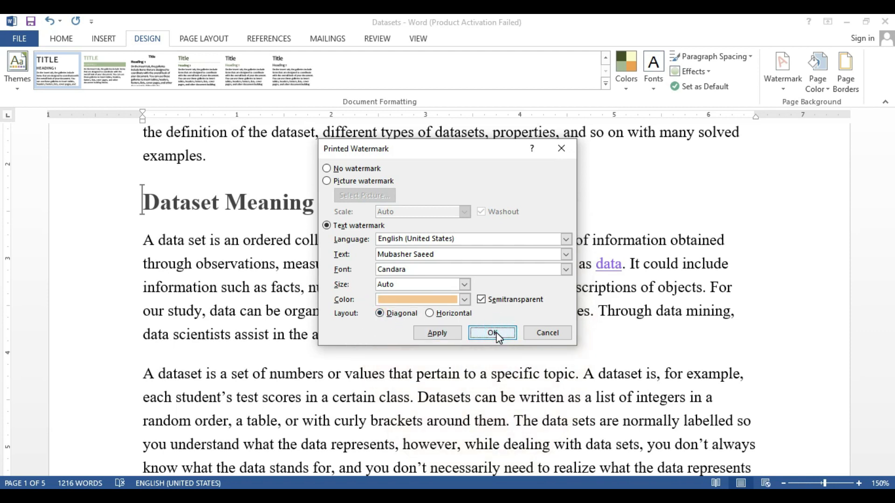
# Choose Remove Watermark from the Watermark gallery to clear the text watermark
pyautogui.moveTo(889, 148)
pyautogui.mouseDown()
pyautogui.moveTo(891, 174)
pyautogui.moveTo(892, 154)
pyautogui.mouseUp()
pyautogui.moveTo(891, 148); pyautogui.dragTo(891, 152)
pyautogui.click(784, 94)
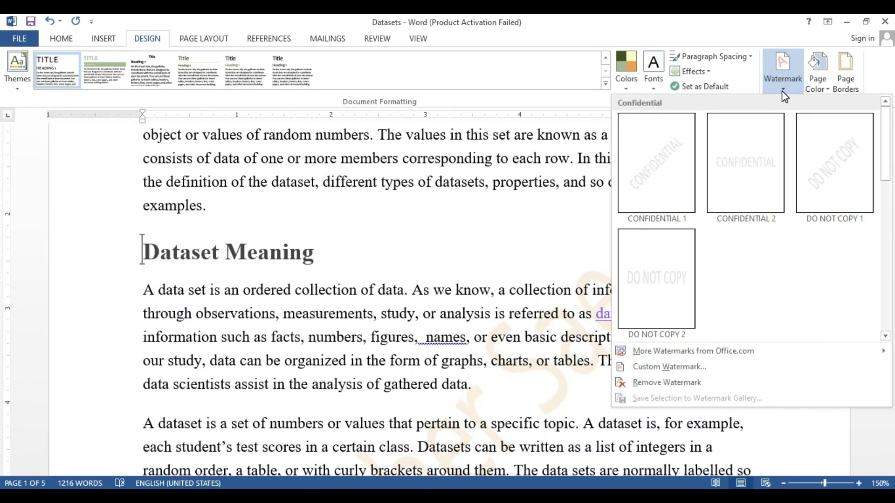
pyautogui.click(662, 382)
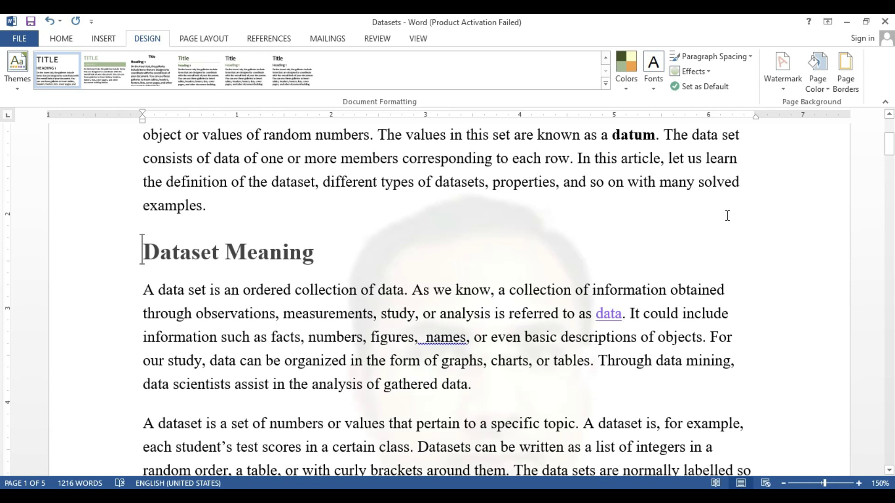
pyautogui.click(820, 84)
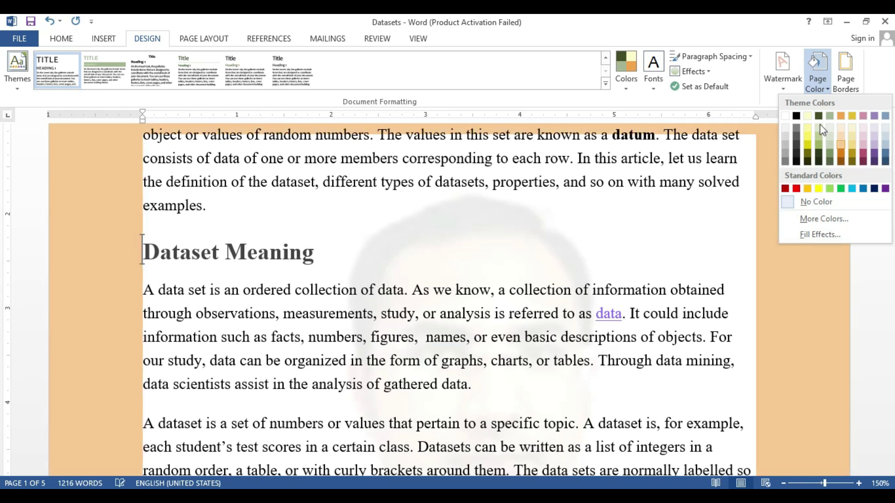
# Bring up the Watermark gallery showing the CONFIDENTIAL and DO NOT COPY designs
pyautogui.click(790, 86)
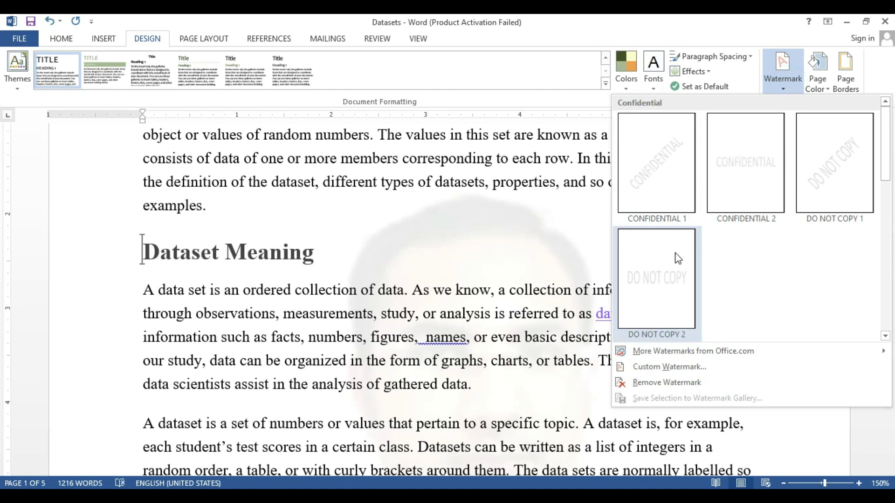
# Apply the DO NOT COPY 1 watermark and set the page colour to blue-gray
pyautogui.click(826, 171)
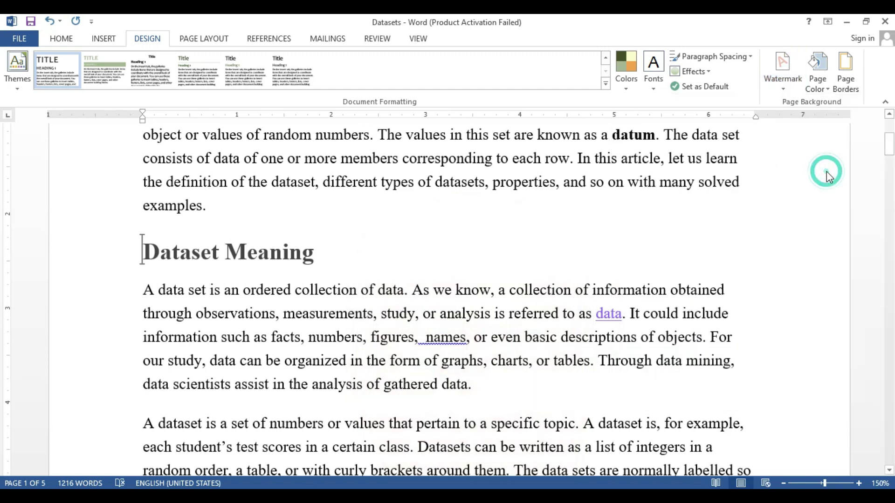
pyautogui.click(816, 80)
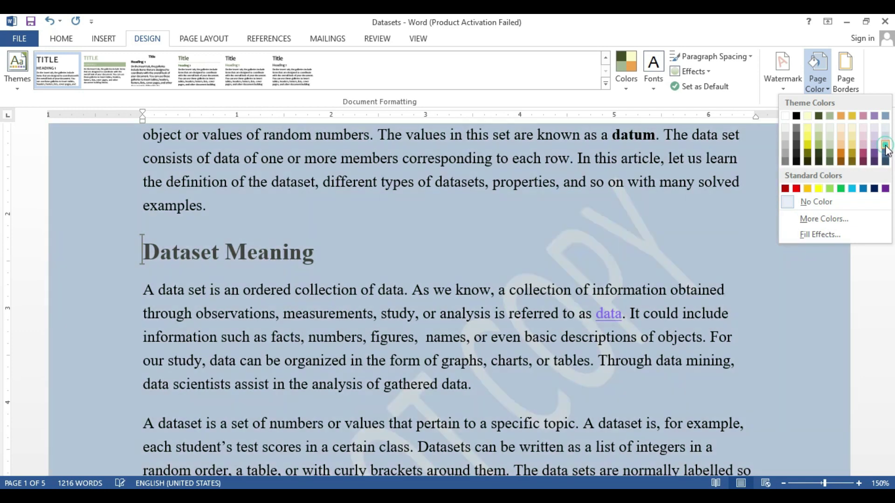
pyautogui.click(886, 146)
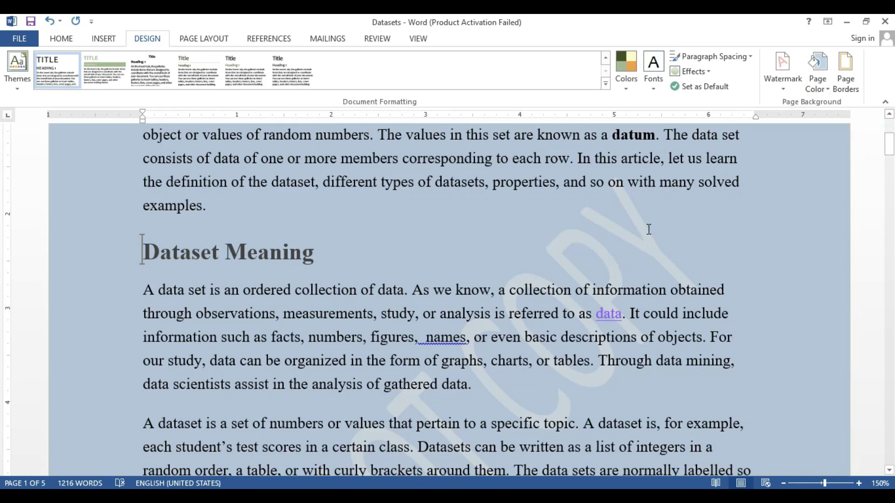
# Start a page border from None and choose the dash-dot line style
pyautogui.click(844, 80)
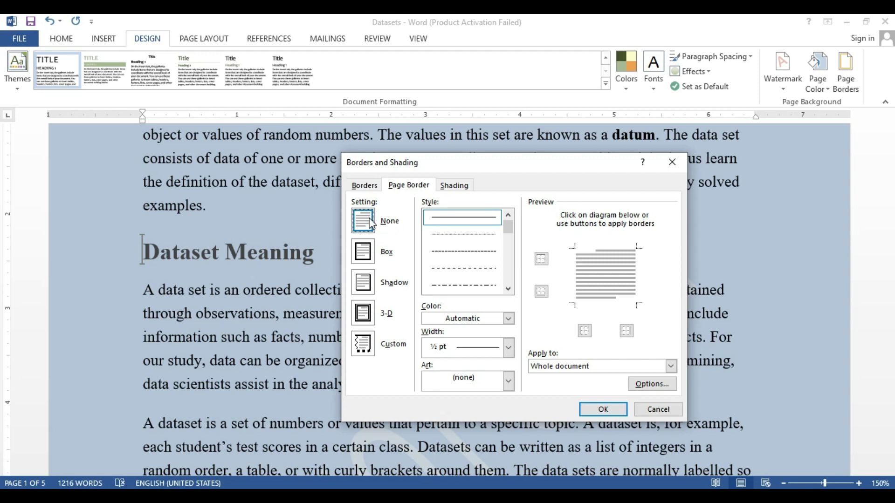
pyautogui.click(369, 222)
pyautogui.moveTo(510, 228); pyautogui.dragTo(510, 232)
pyautogui.click(473, 235)
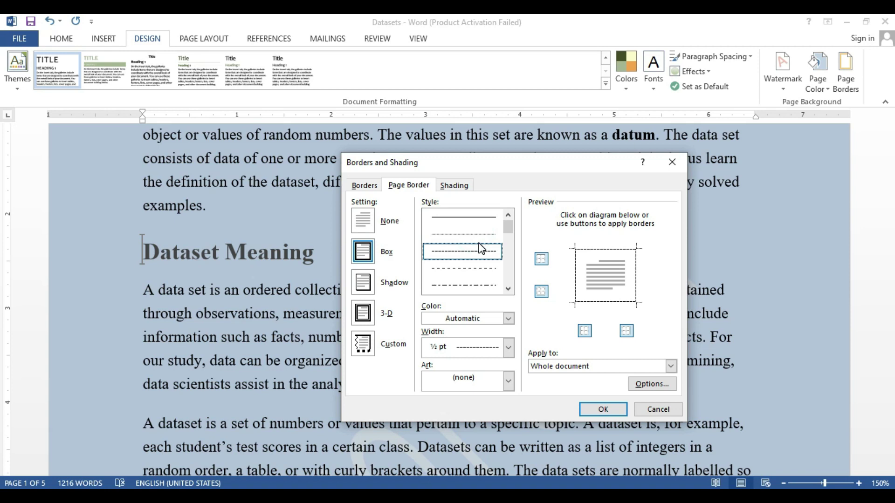
pyautogui.click(476, 217)
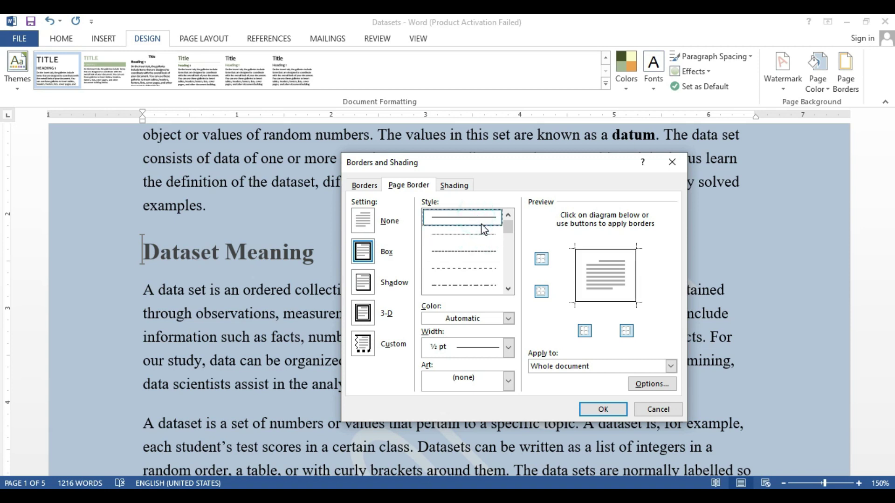
pyautogui.click(479, 236)
pyautogui.click(480, 251)
pyautogui.click(477, 270)
pyautogui.click(477, 279)
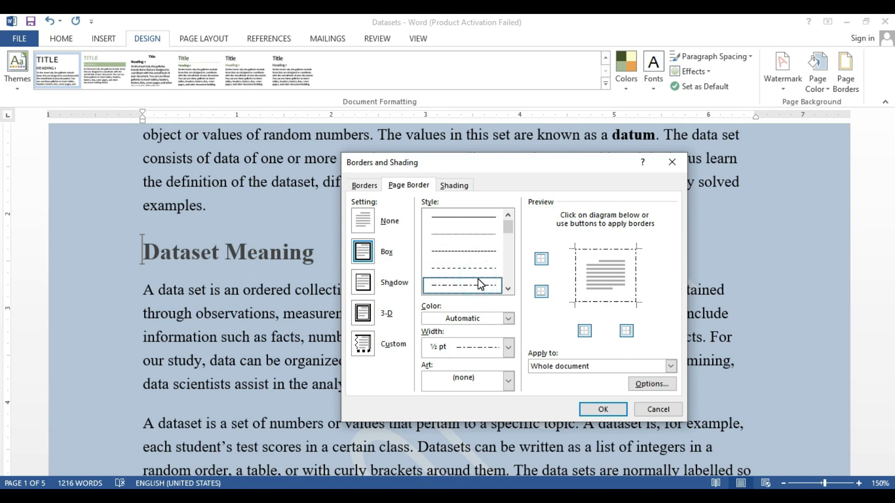
# Make the border black, 1½ pt, on the left and right sides only, and apply it
pyautogui.click(508, 319)
pyautogui.click(509, 319)
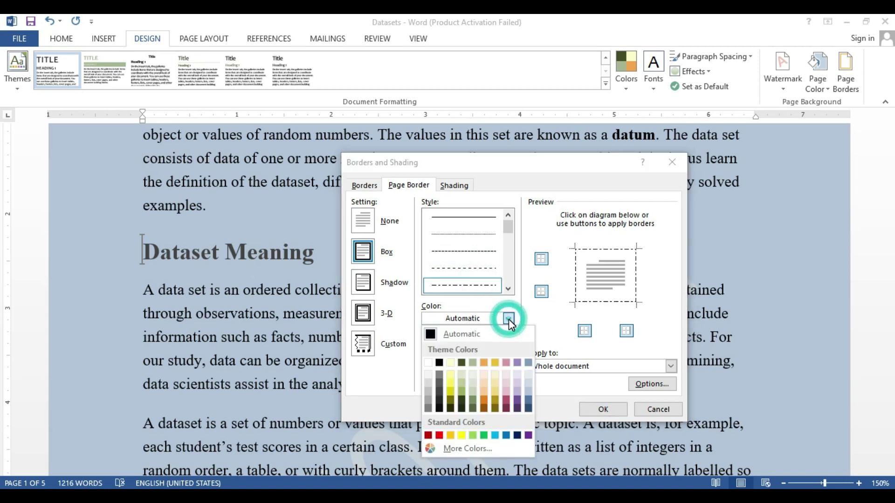
pyautogui.click(443, 363)
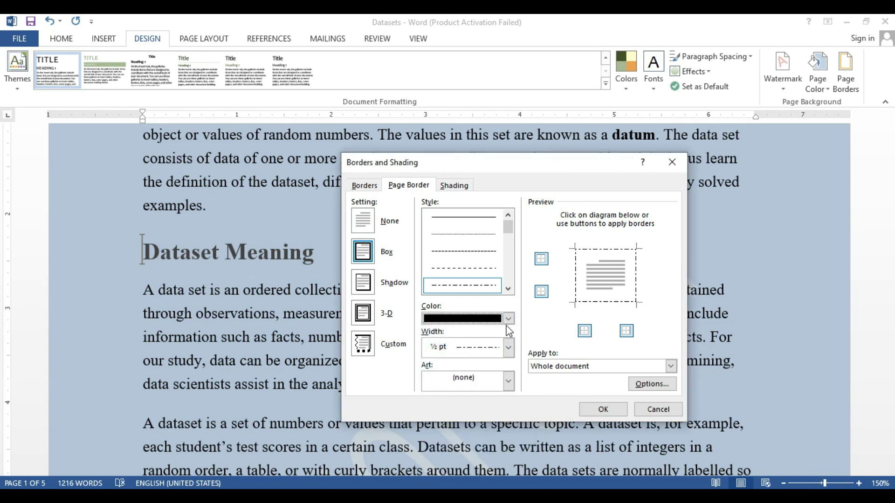
pyautogui.click(508, 349)
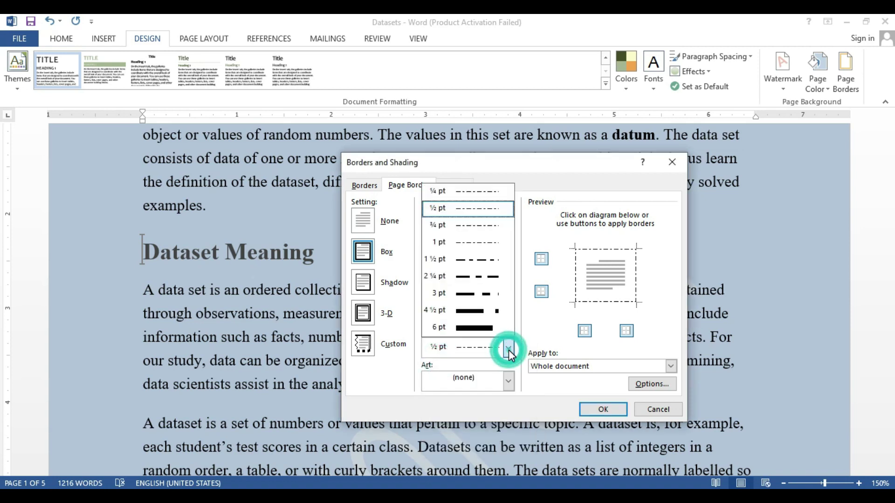
pyautogui.click(481, 263)
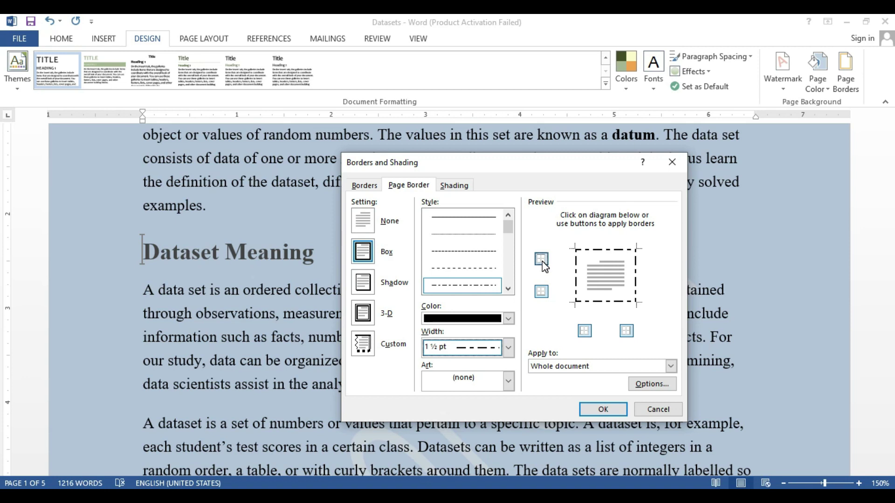
pyautogui.click(541, 259)
pyautogui.click(541, 293)
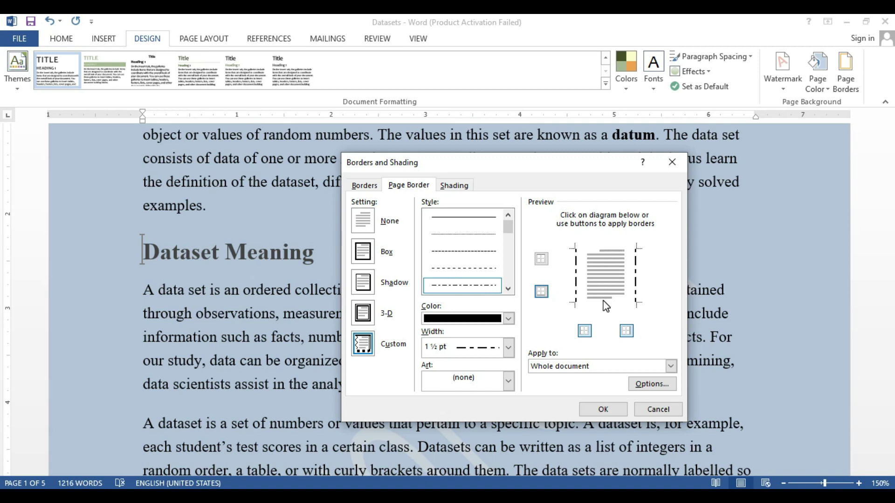
pyautogui.click(604, 410)
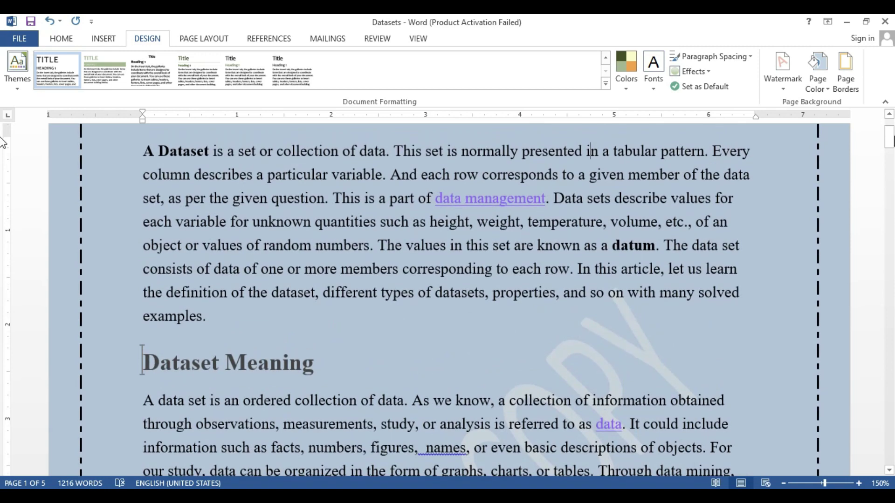
# Add the top and bottom edges back so the dash-dot border surrounds all four sides
pyautogui.moveTo(889, 137); pyautogui.dragTo(889, 131)
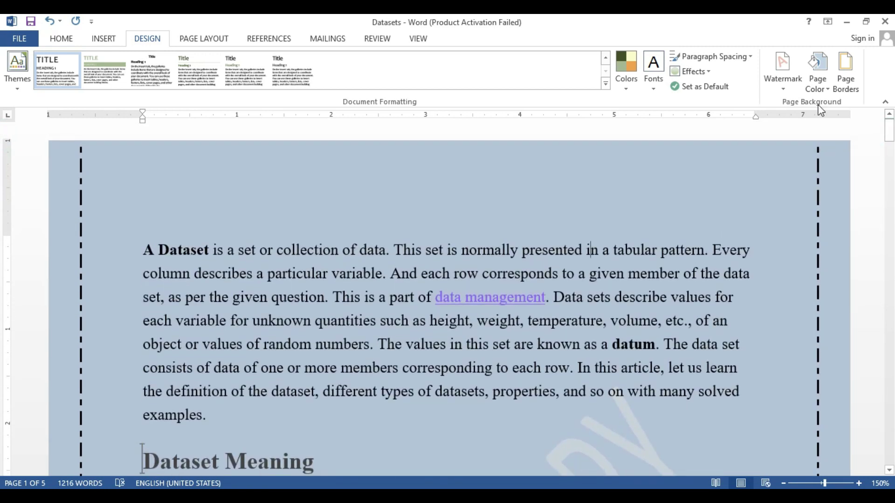
pyautogui.click(853, 76)
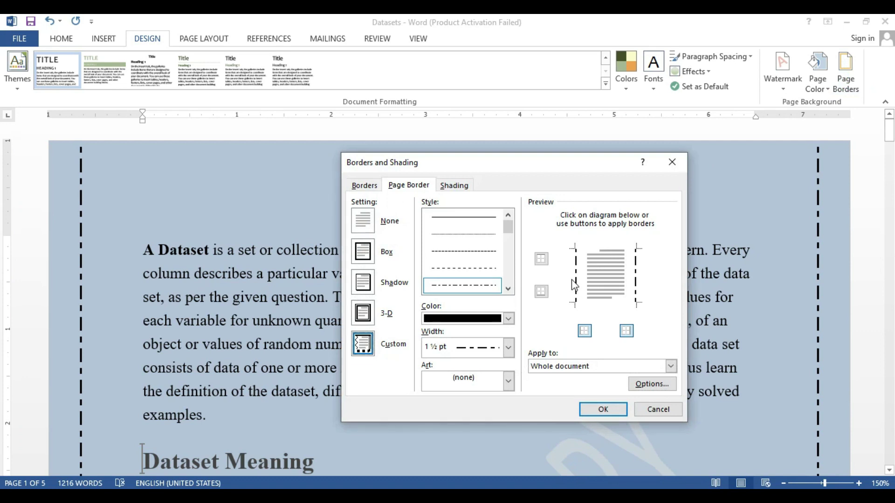
pyautogui.click(541, 258)
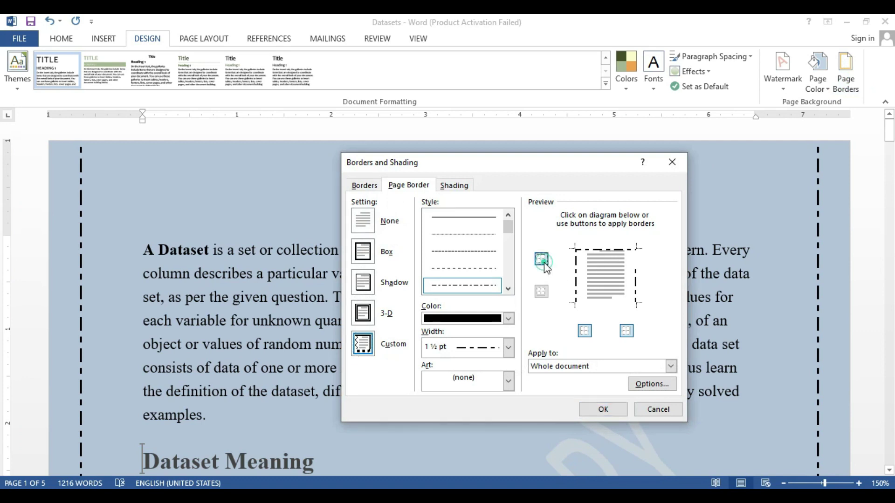
pyautogui.click(542, 289)
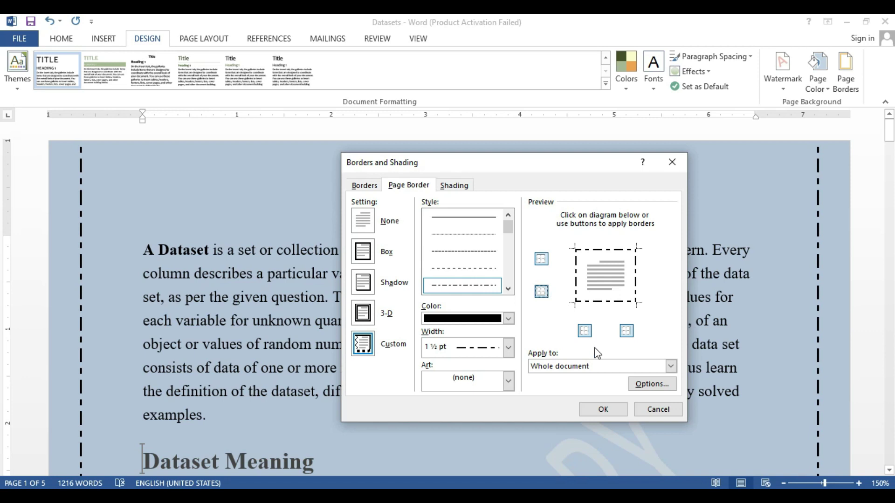
pyautogui.click(603, 409)
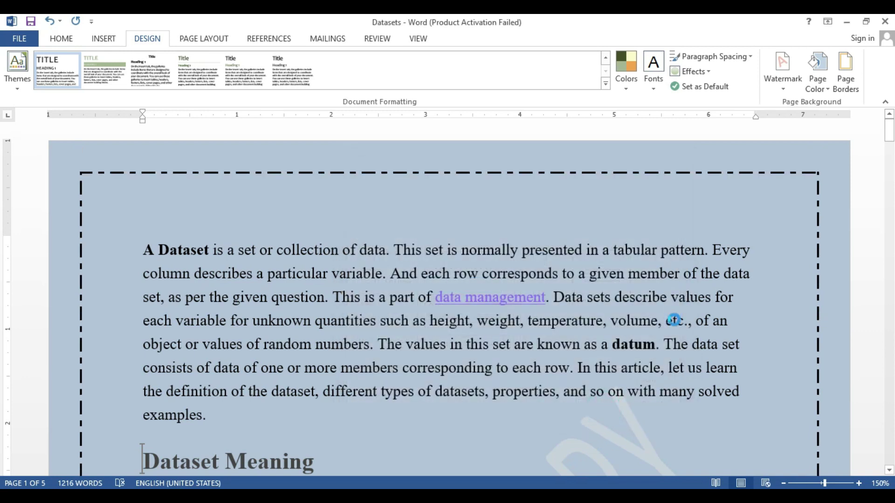
pyautogui.click(845, 76)
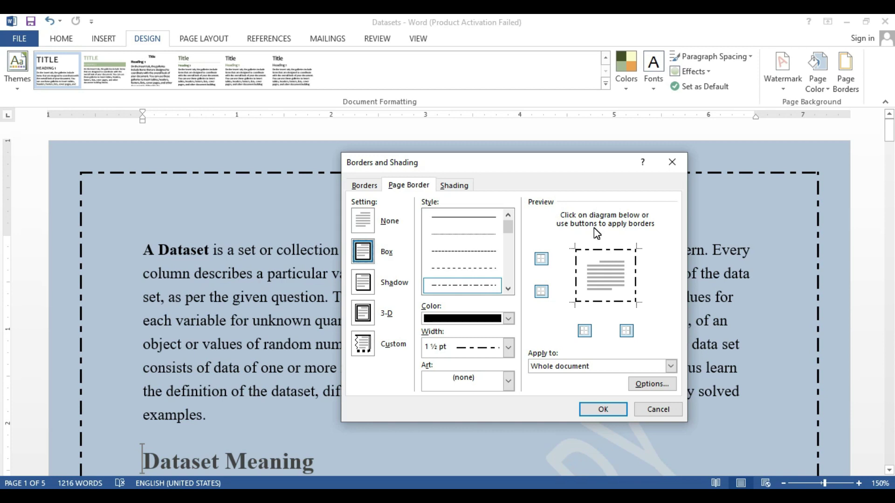
# Preview Shadow and 3-D settings, then apply the orange sun art page border
pyautogui.click(378, 284)
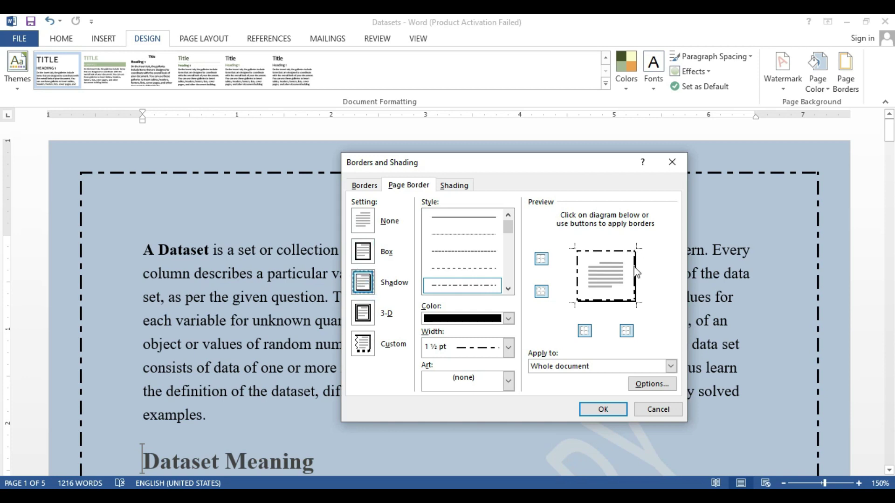
pyautogui.click(364, 313)
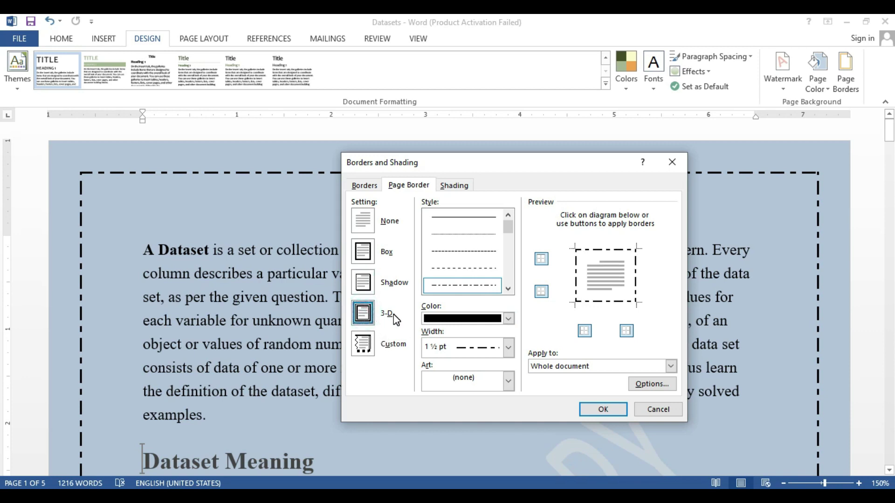
pyautogui.click(509, 382)
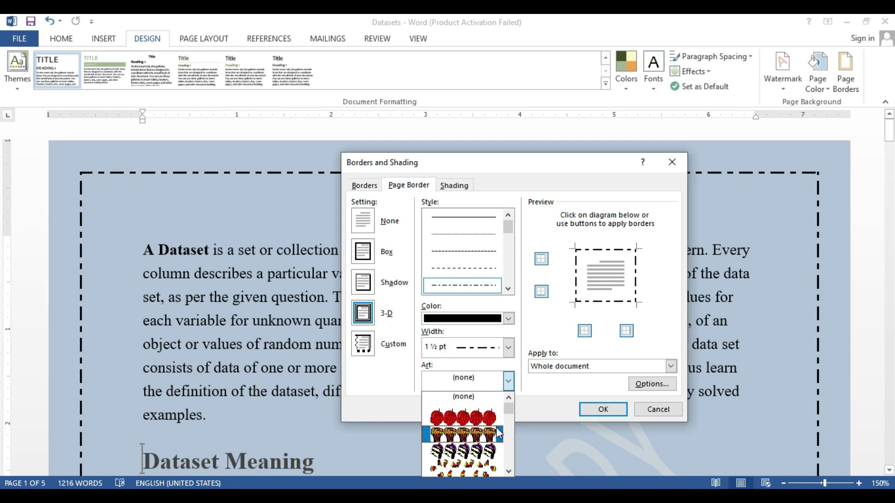
pyautogui.click(513, 413)
pyautogui.moveTo(514, 412); pyautogui.dragTo(513, 417)
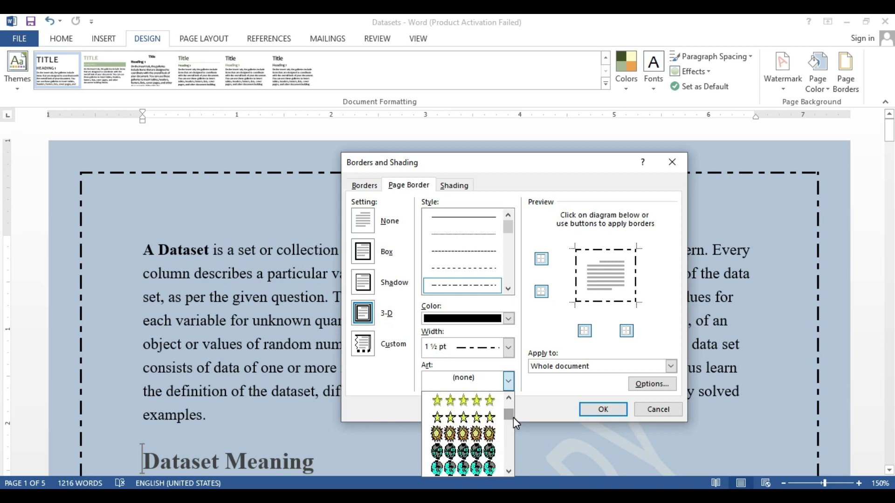
pyautogui.click(467, 433)
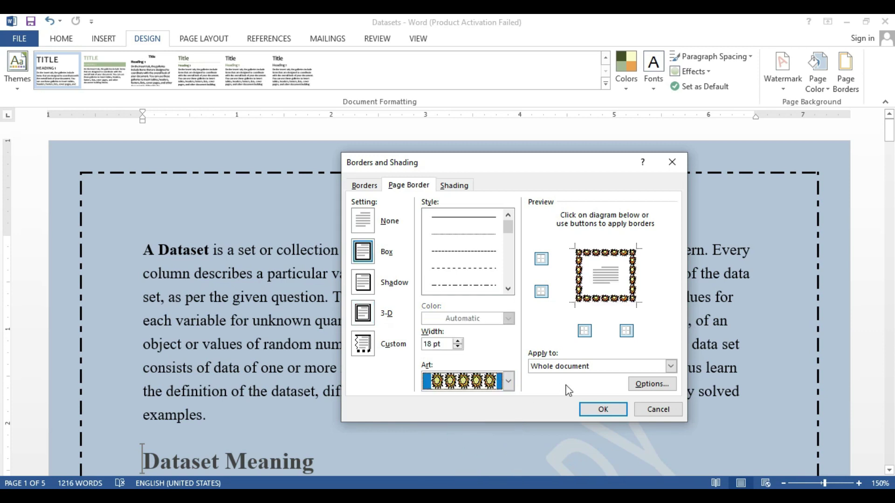
pyautogui.click(594, 410)
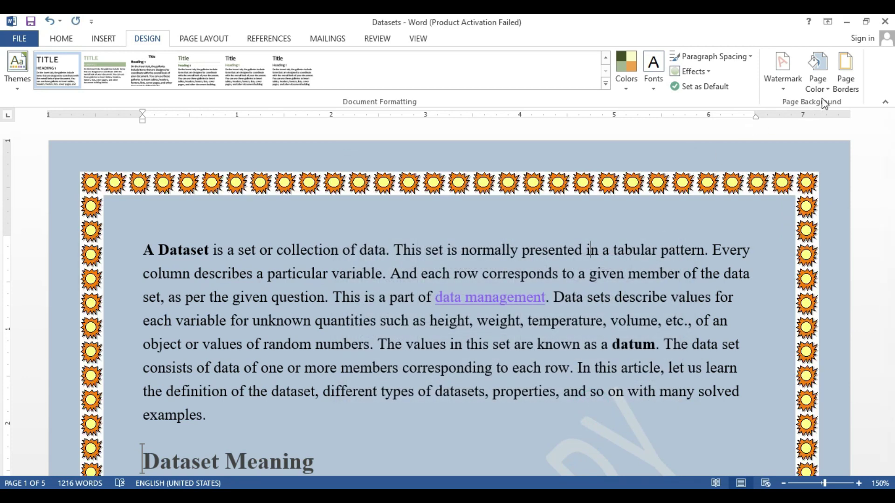
# Apply the red balloon art as the page border
pyautogui.click(852, 77)
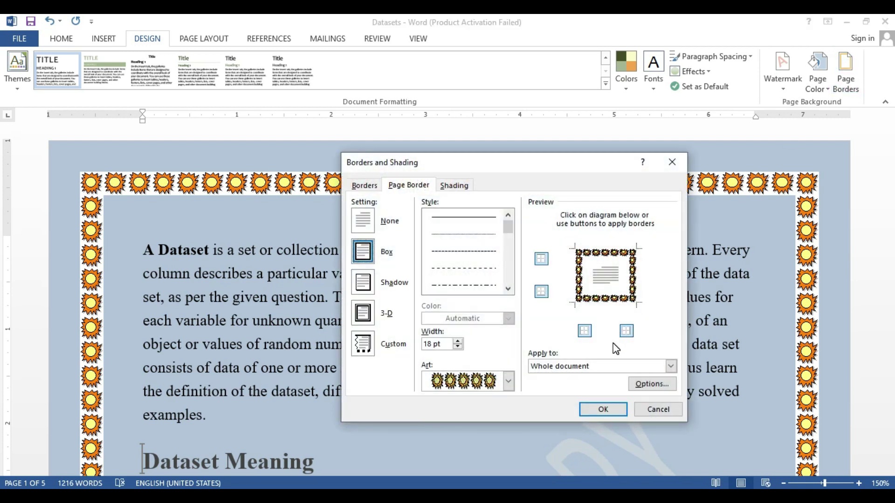
pyautogui.click(509, 381)
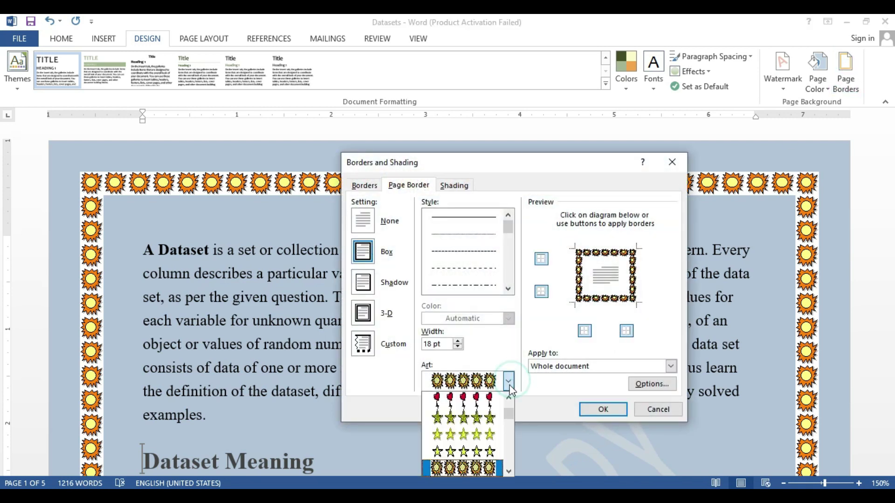
pyautogui.click(487, 400)
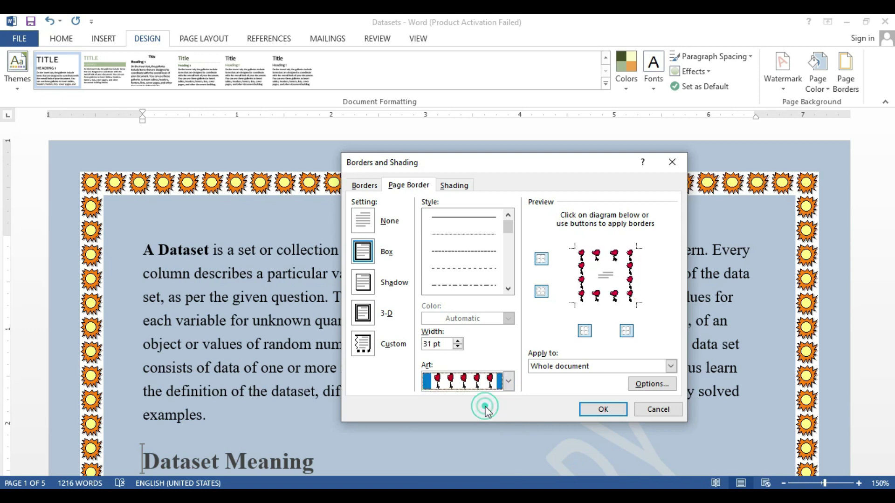
pyautogui.click(603, 410)
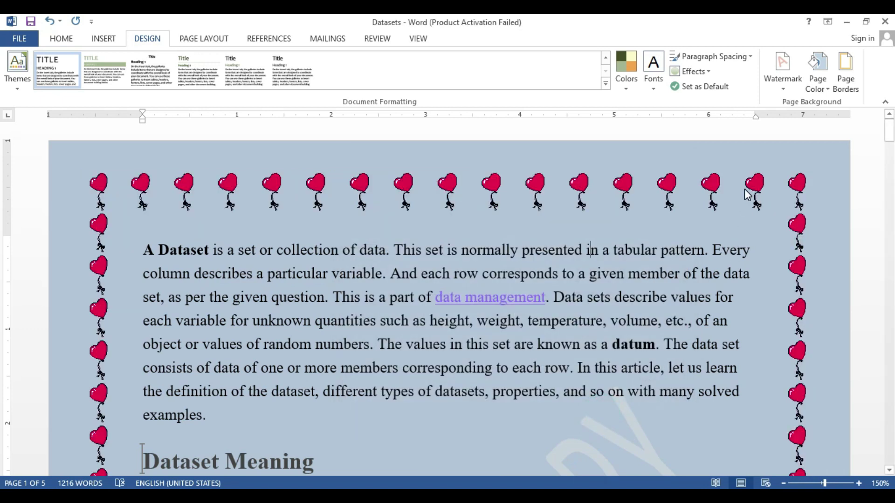
# Replace the balloon art with the black palm tree page border
pyautogui.click(845, 77)
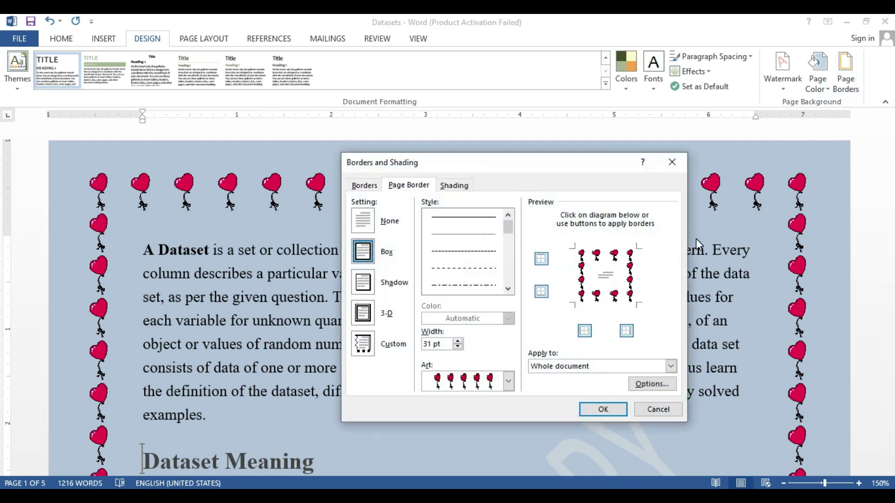
pyautogui.click(509, 381)
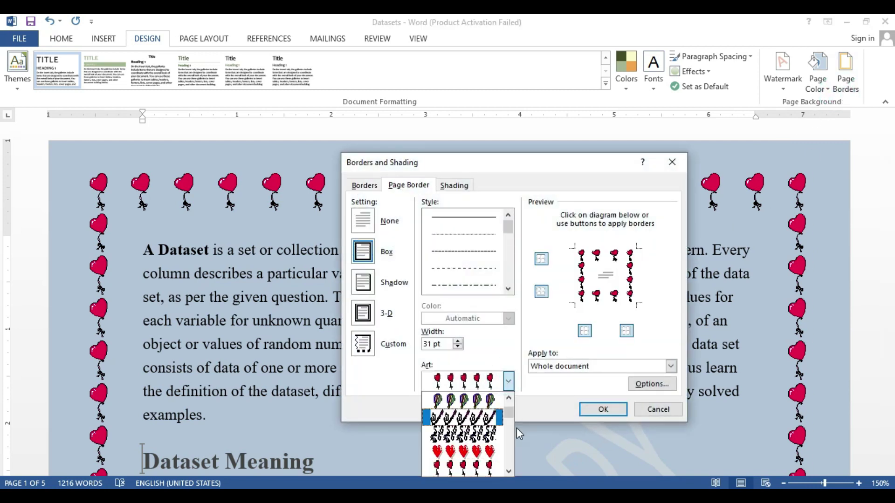
pyautogui.moveTo(507, 417); pyautogui.dragTo(508, 437)
pyautogui.scroll(1, 508, 435)
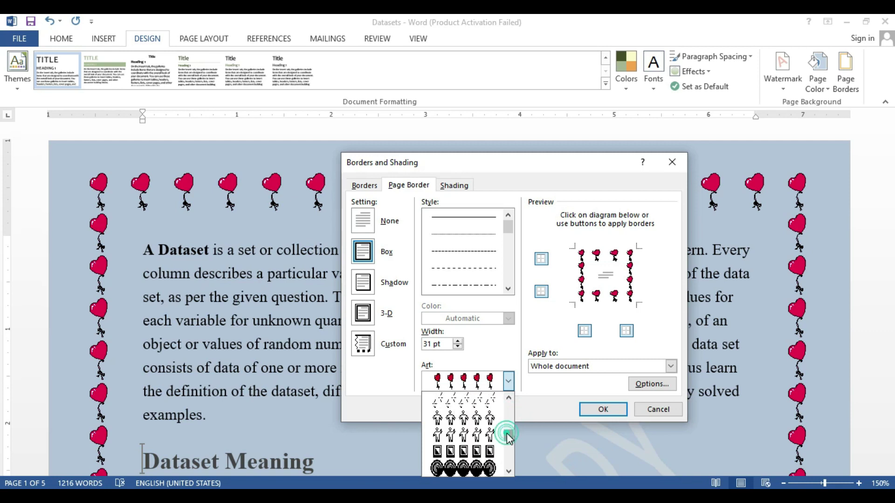
pyautogui.scroll(2, 507, 434)
pyautogui.click(487, 419)
pyautogui.click(606, 409)
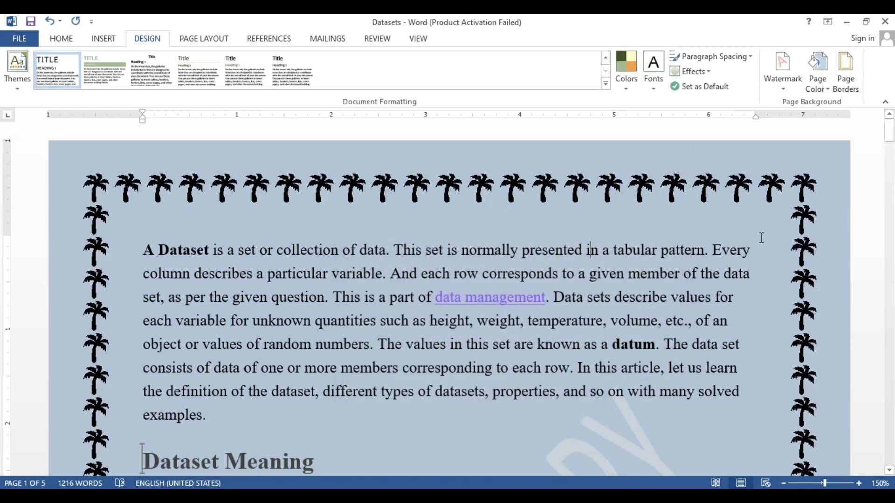